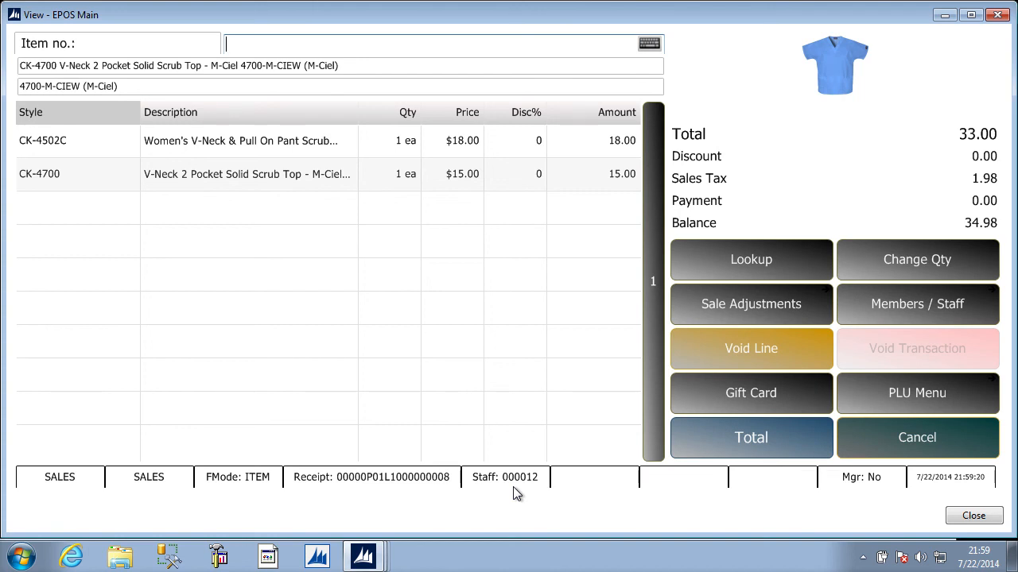
Try to apply a 25% line discount to the CK-4502C scrub set line.
left_click(268, 144)
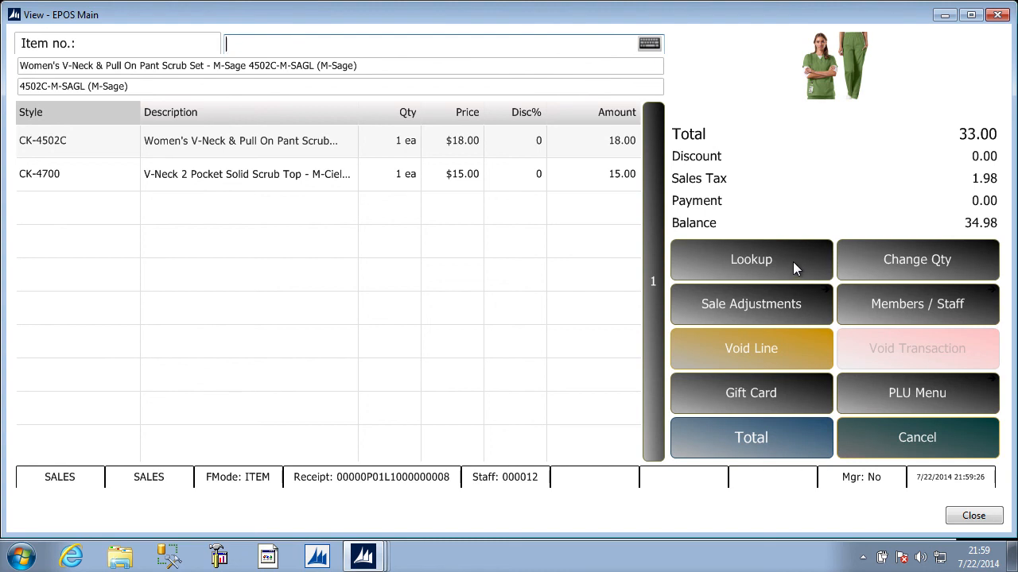
left_click(782, 302)
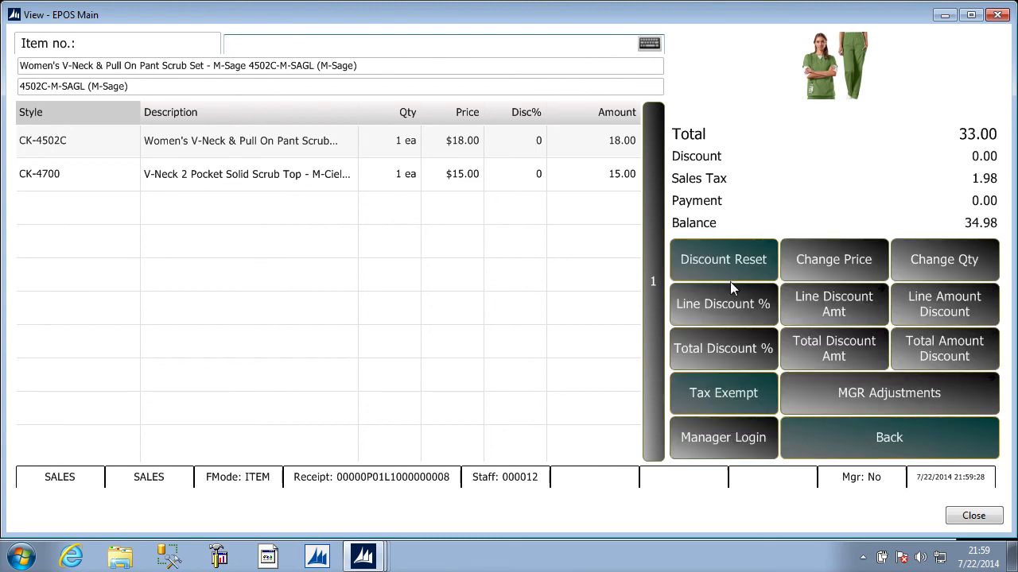
left_click(728, 301)
type("25")
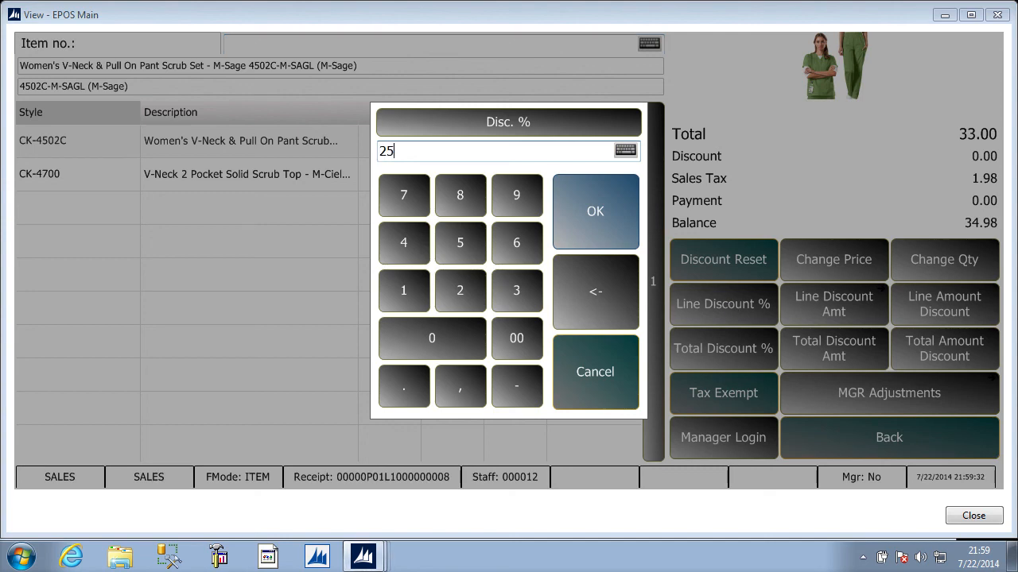
key("Return")
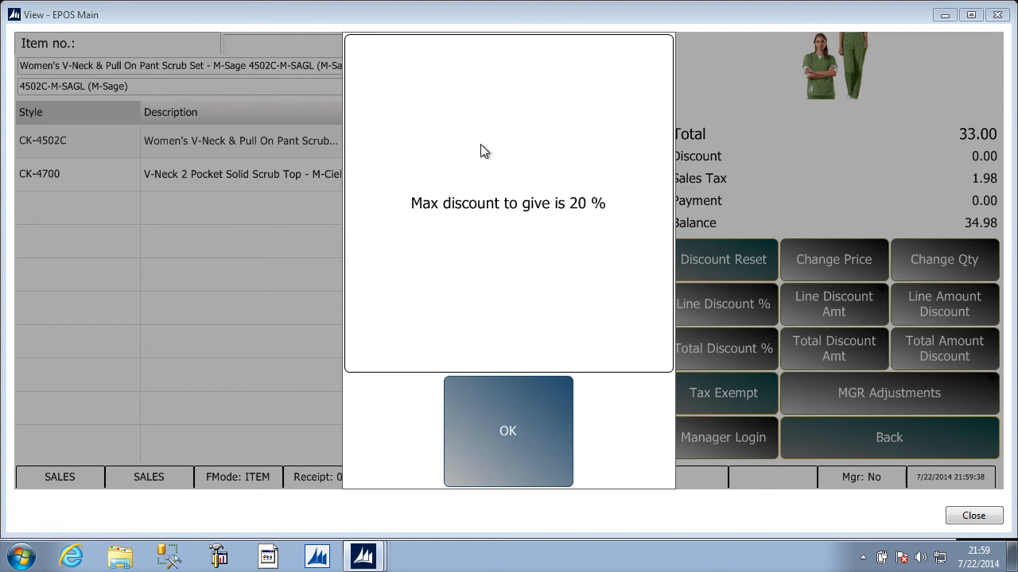
left_click(490, 416)
Apply a 20% line discount to the CK-4502C scrub set line.
left_click(700, 306)
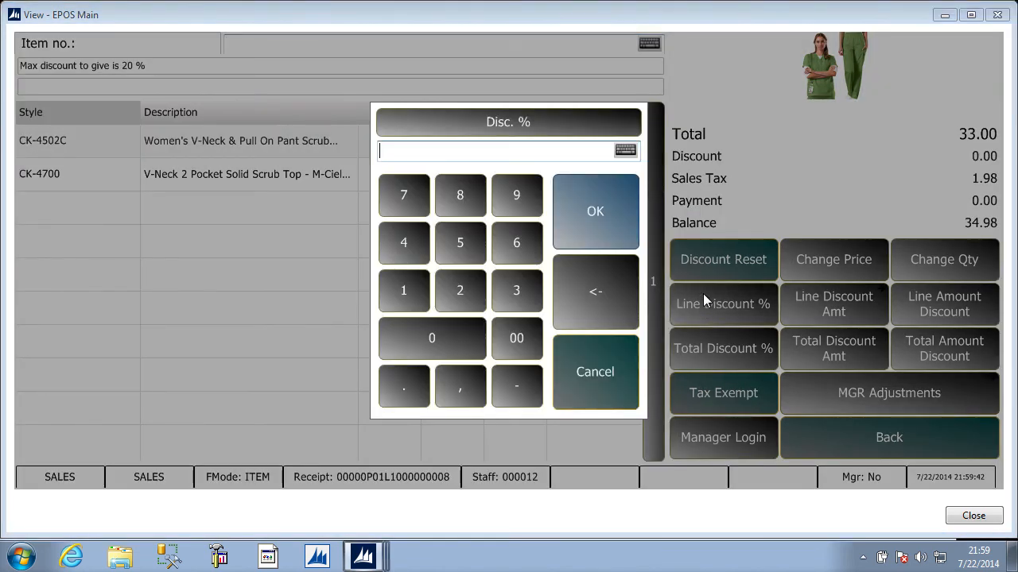
type("20")
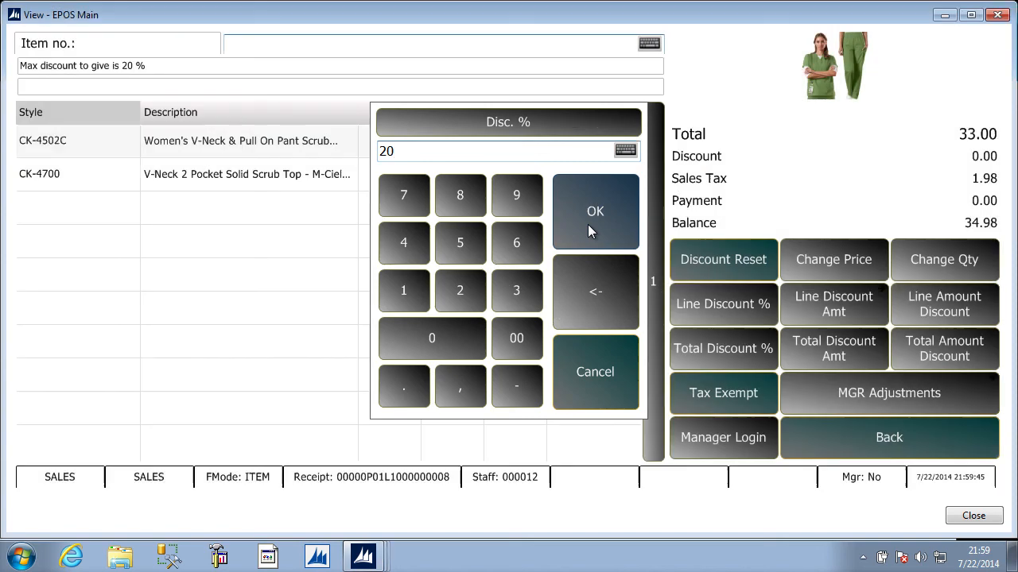
left_click(587, 224)
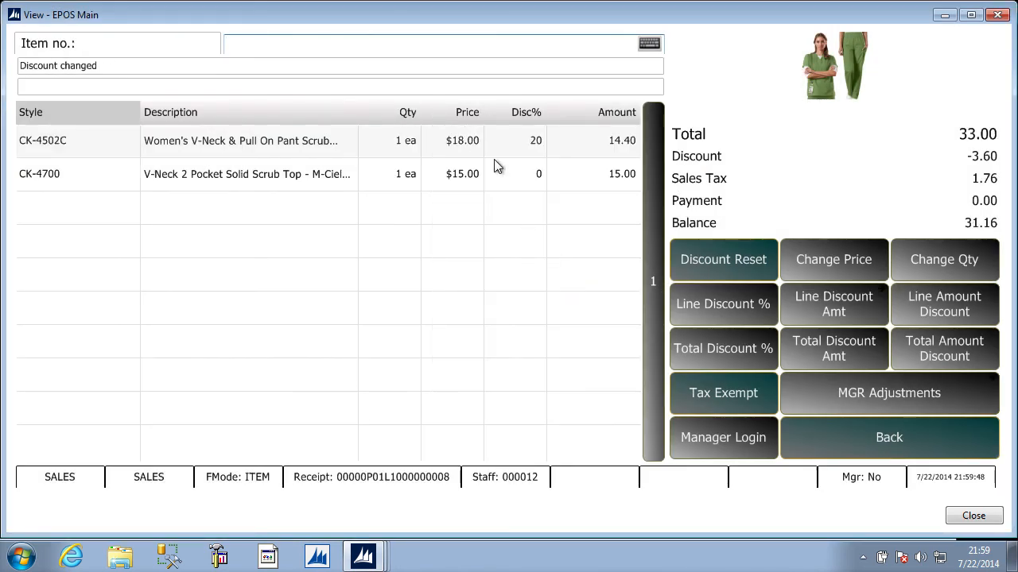
Select the CK-4700 scrub top line and log in as manager with the manager's staff ID.
left_click(286, 176)
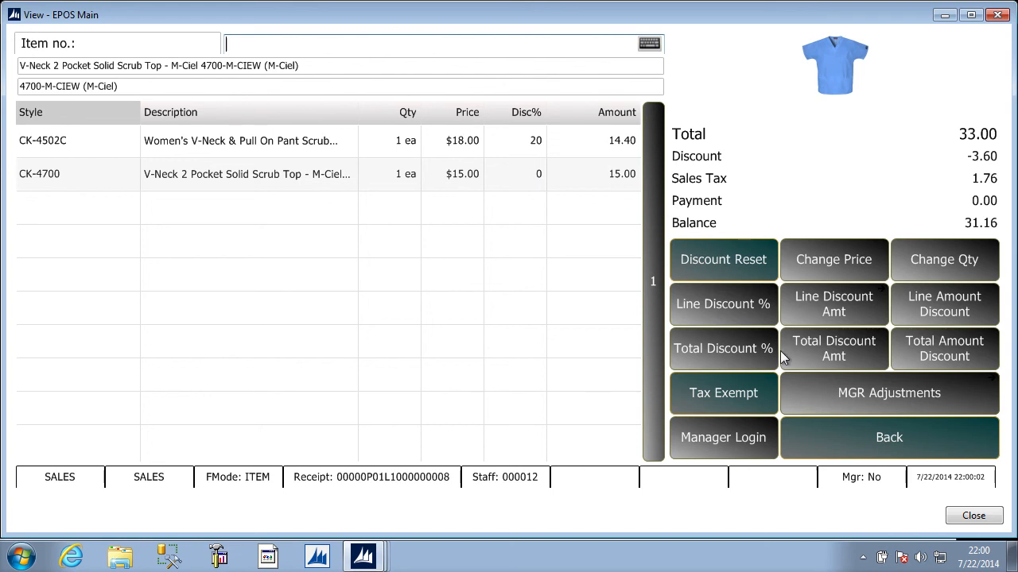
left_click(725, 439)
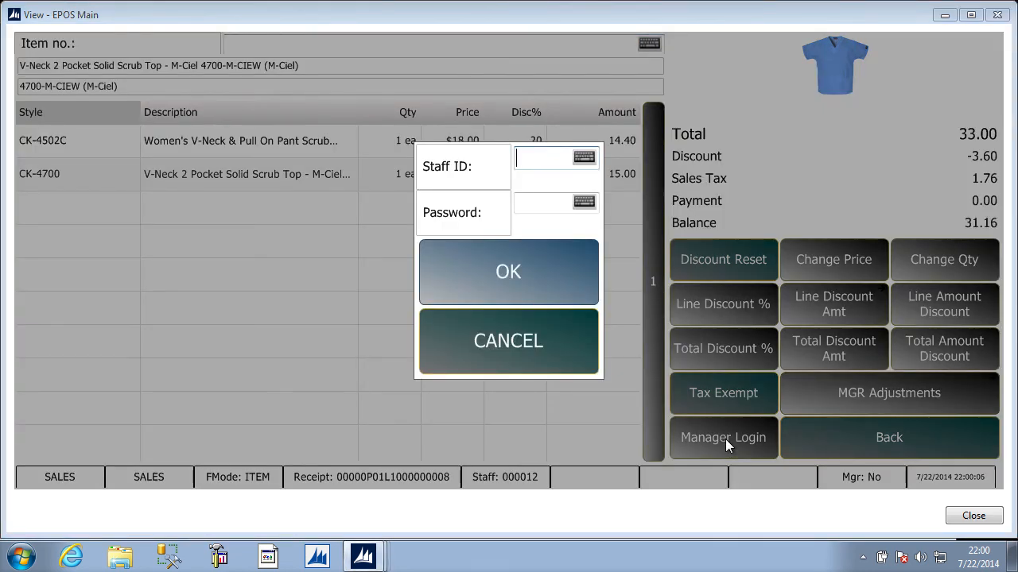
type("000010")
key("Return")
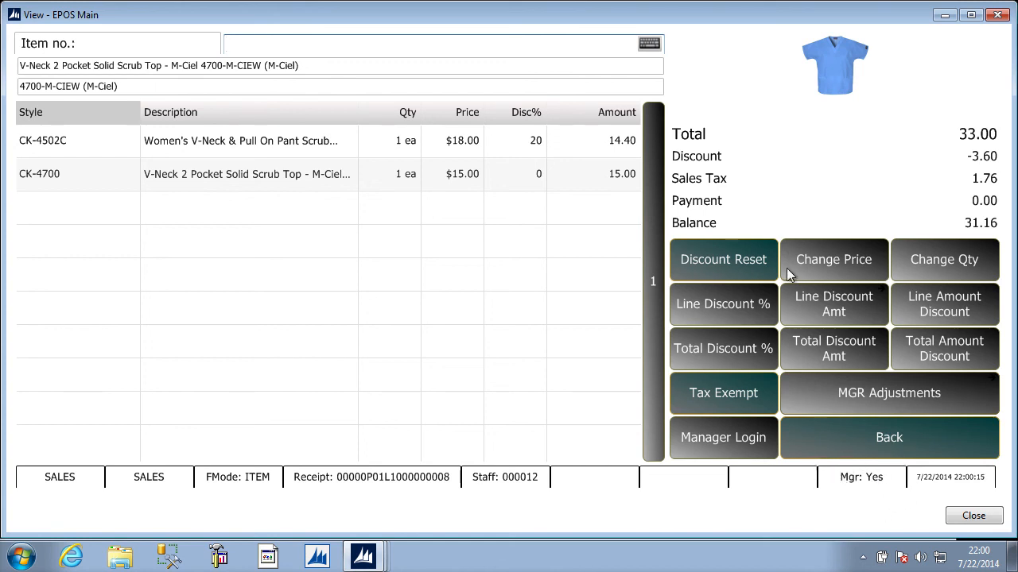
Apply a 25% line discount to the CK-4700 scrub top line with manager rights.
left_click(735, 302)
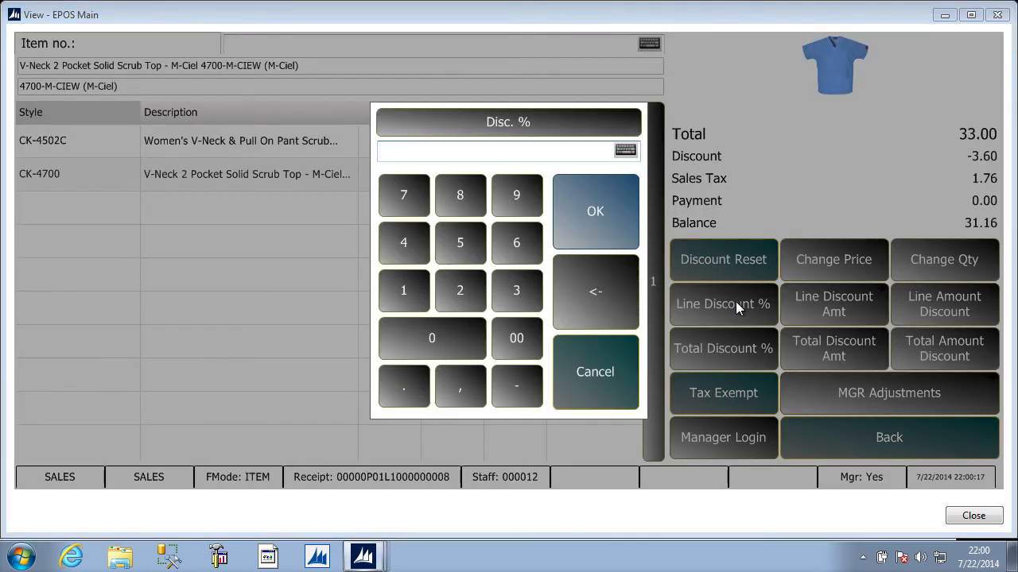
type("25")
key("Return")
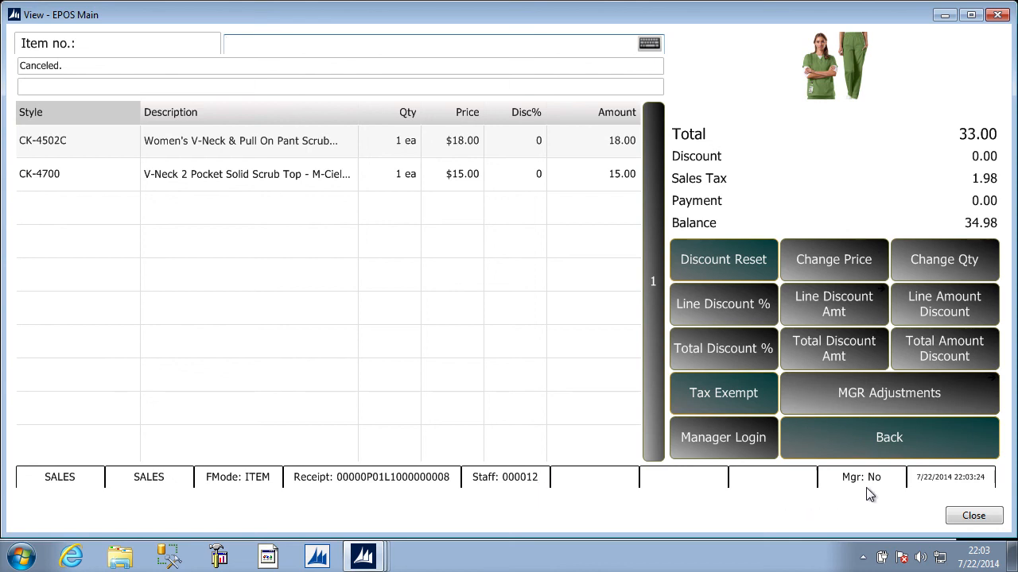
Try to apply a 15% total discount to the sale without manager rights.
left_click(723, 349)
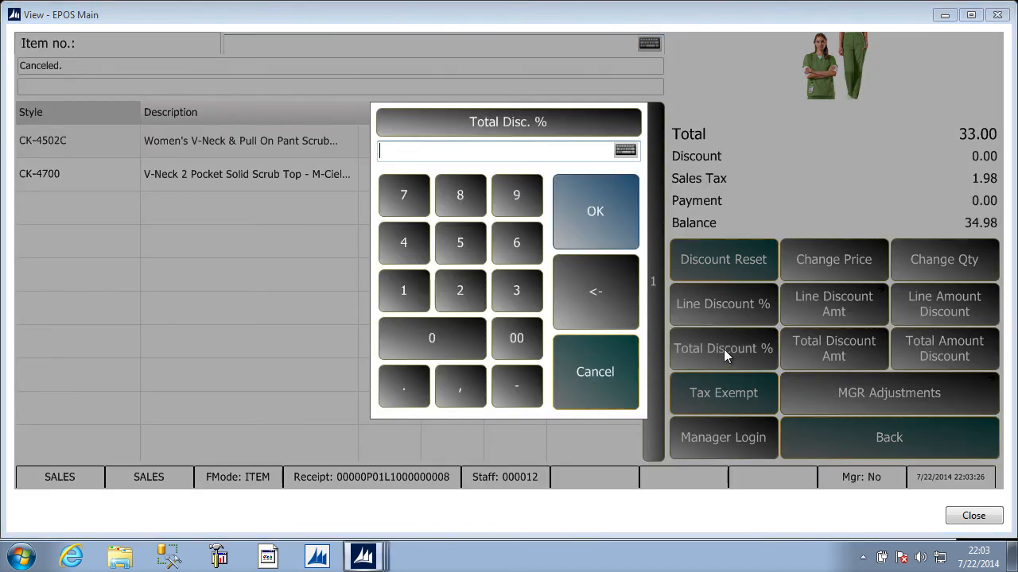
type("15")
left_click(606, 212)
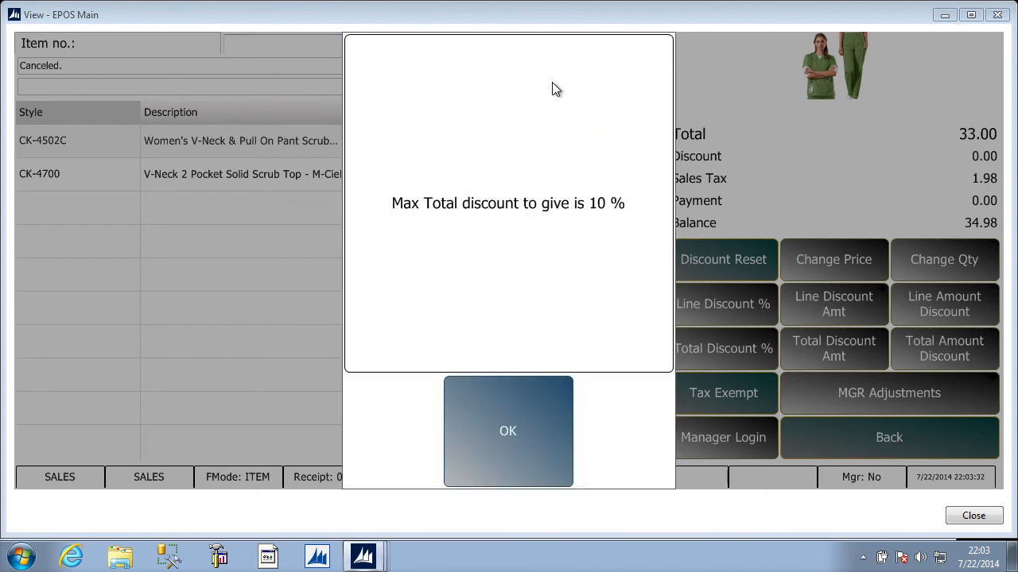
left_click(506, 426)
Log in as manager for the current sale with the manager's staff ID.
left_click(705, 439)
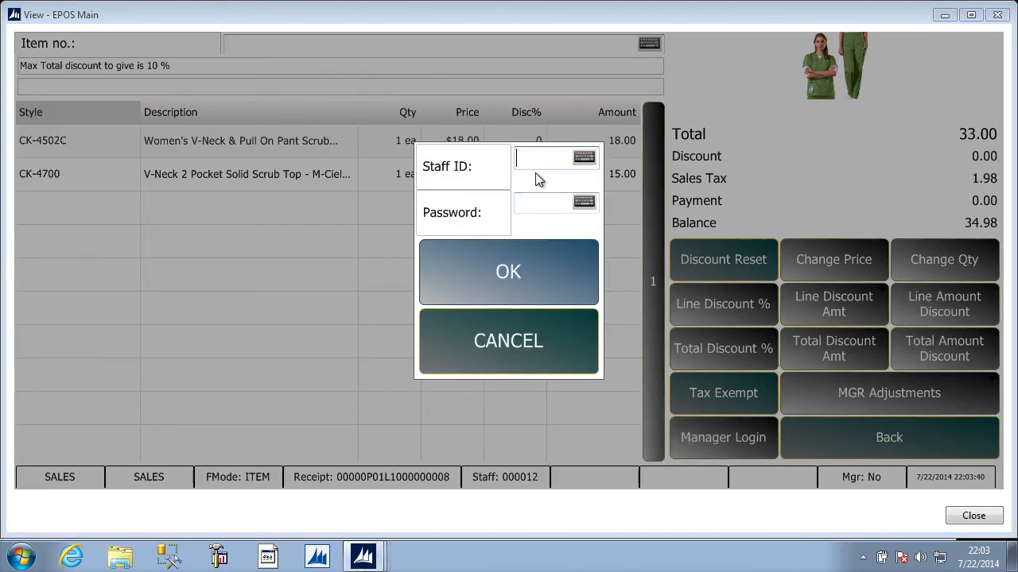
type("000010")
key("Return")
key("Return")
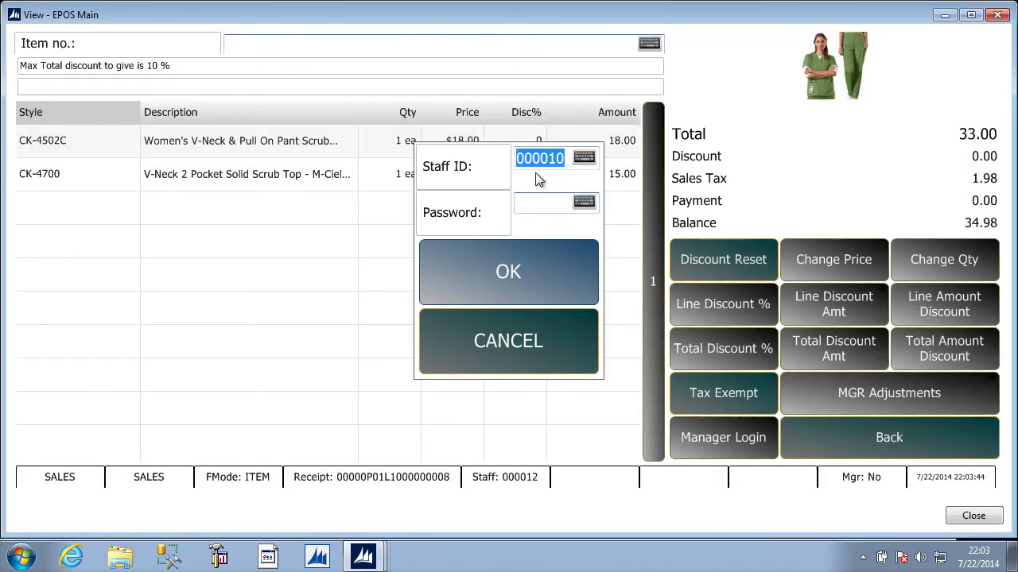
Apply a 15% total discount to the sale with manager rights.
left_click(706, 345)
type("15")
key("Return")
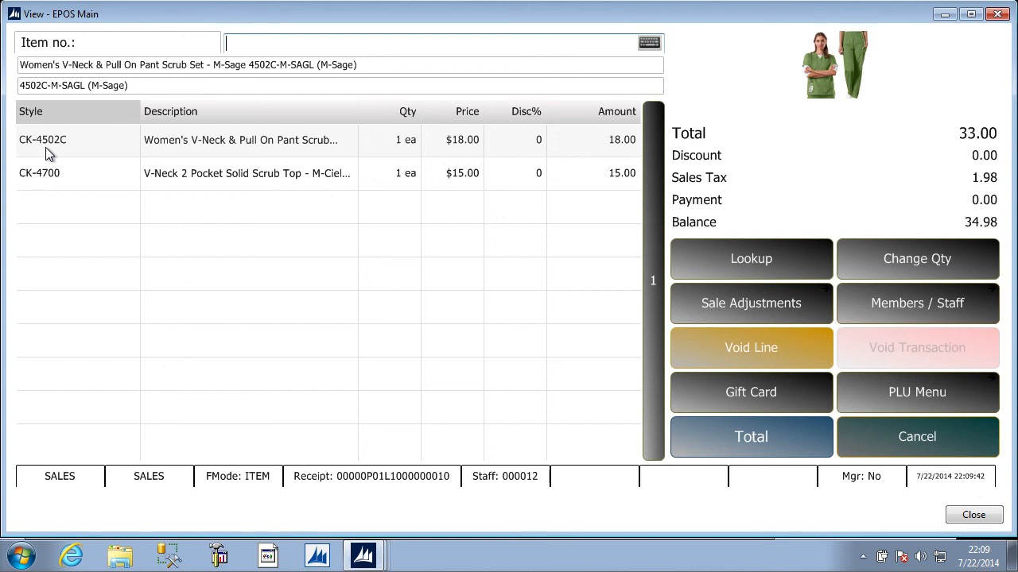
Apply a 10% line discount to the CK-4502C line and reset the discount.
left_click(729, 300)
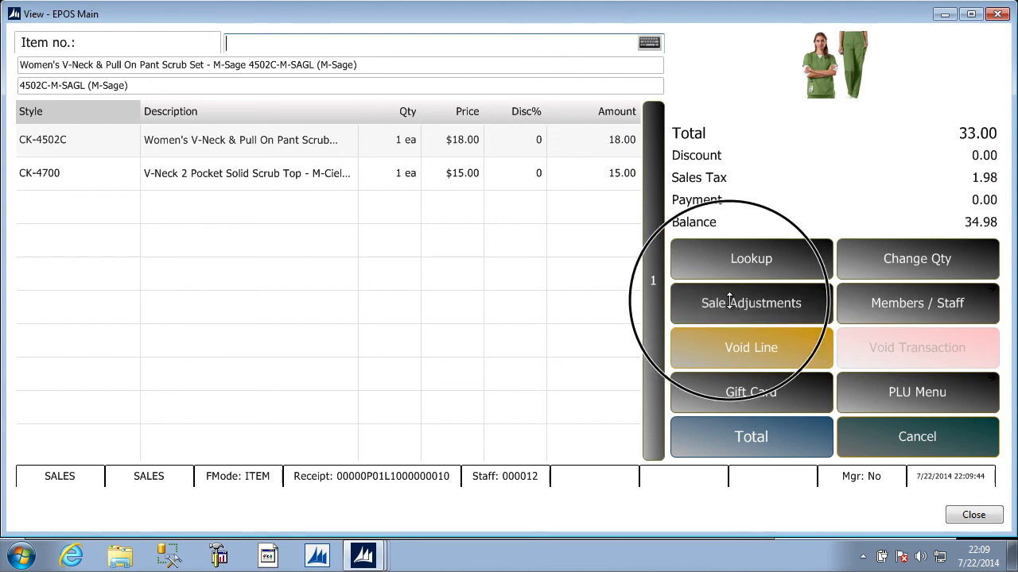
left_click(721, 310)
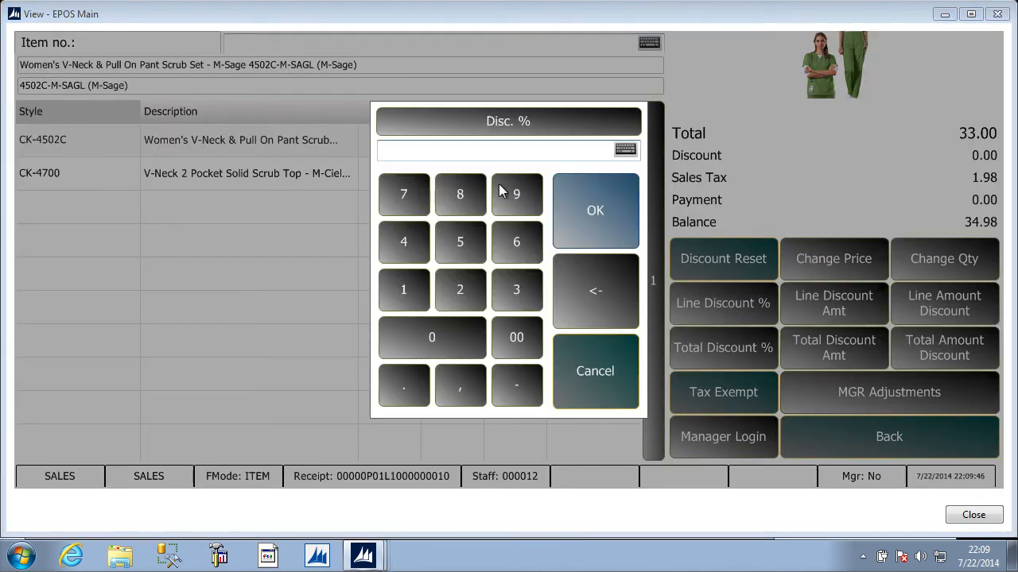
left_click(403, 289)
left_click(439, 341)
left_click(602, 208)
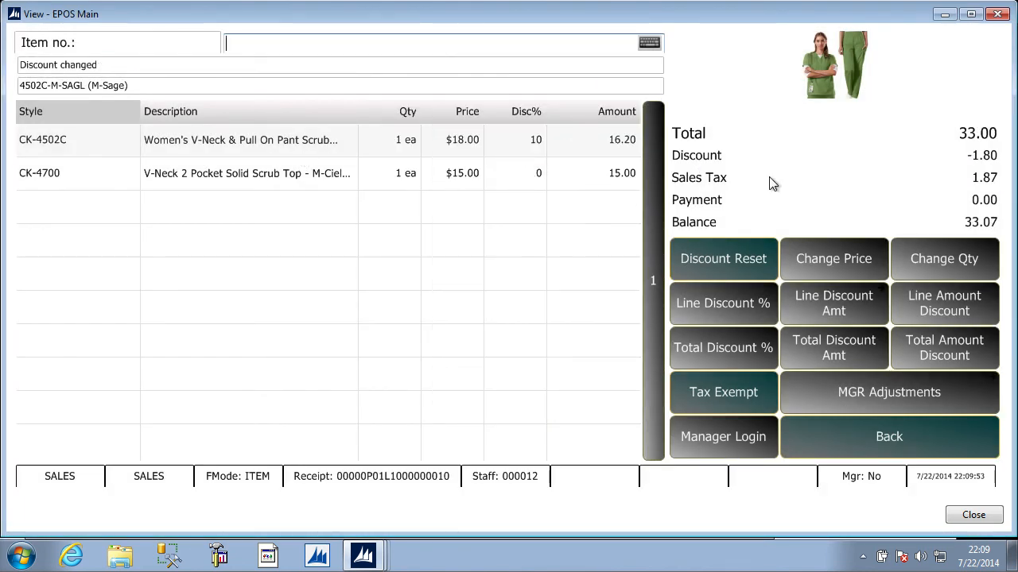
left_click(707, 253)
left_click(422, 349)
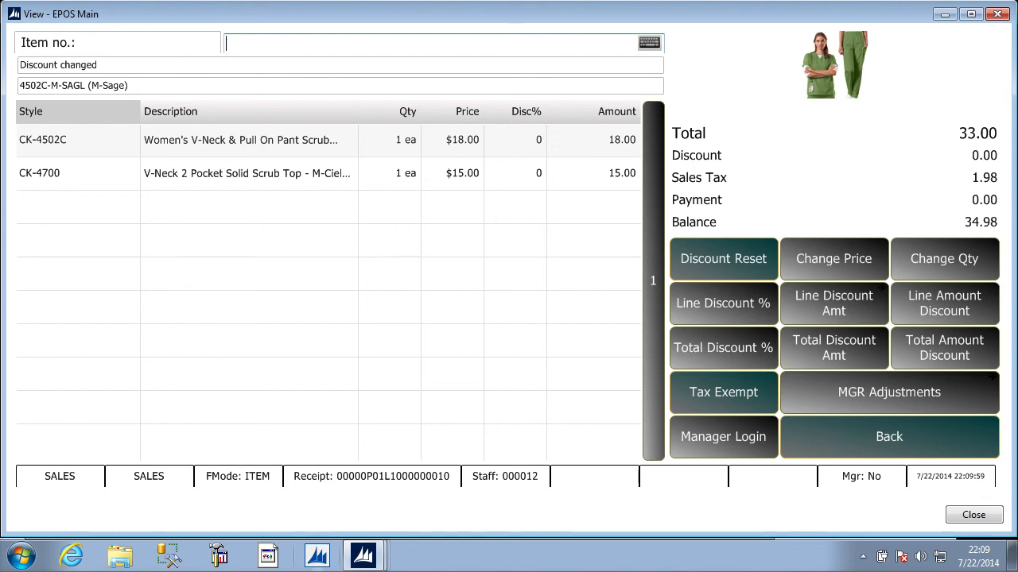
Turn on No Discount Allowed in the POS settings of the CK-4502C retail item card and close the card.
left_click(363, 554)
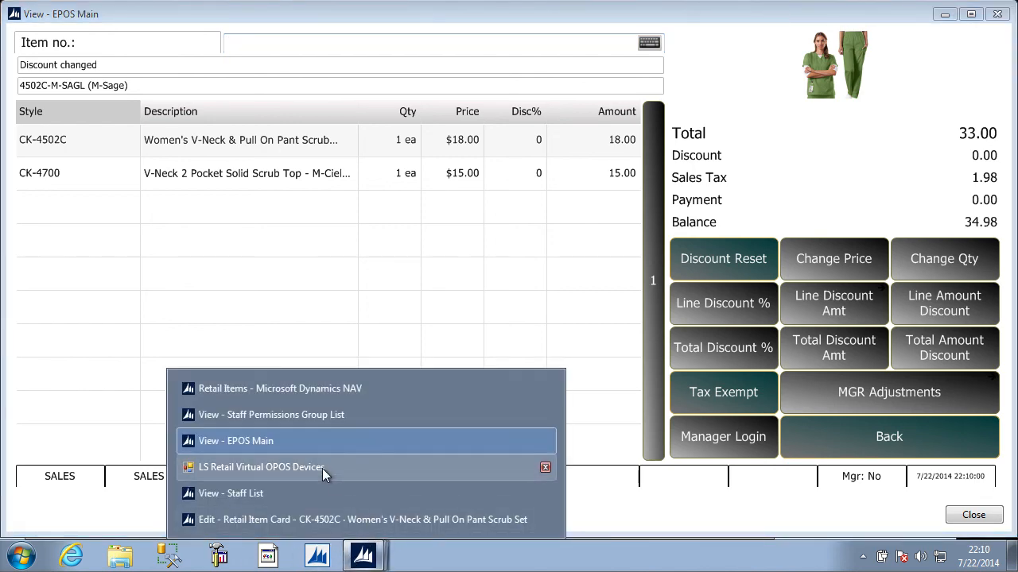
left_click(295, 517)
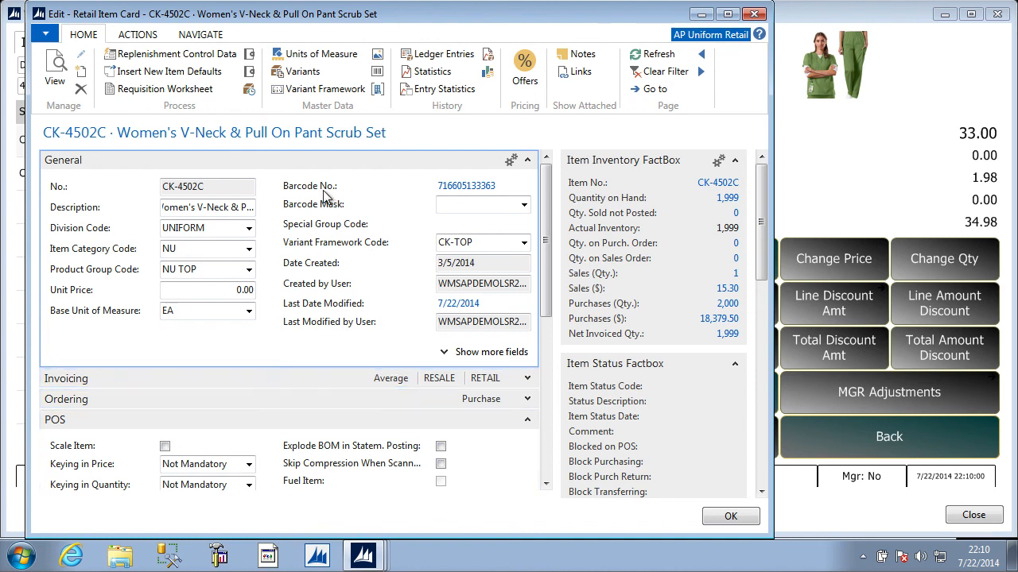
left_click(546, 484)
left_click_drag(547, 485, 548, 485)
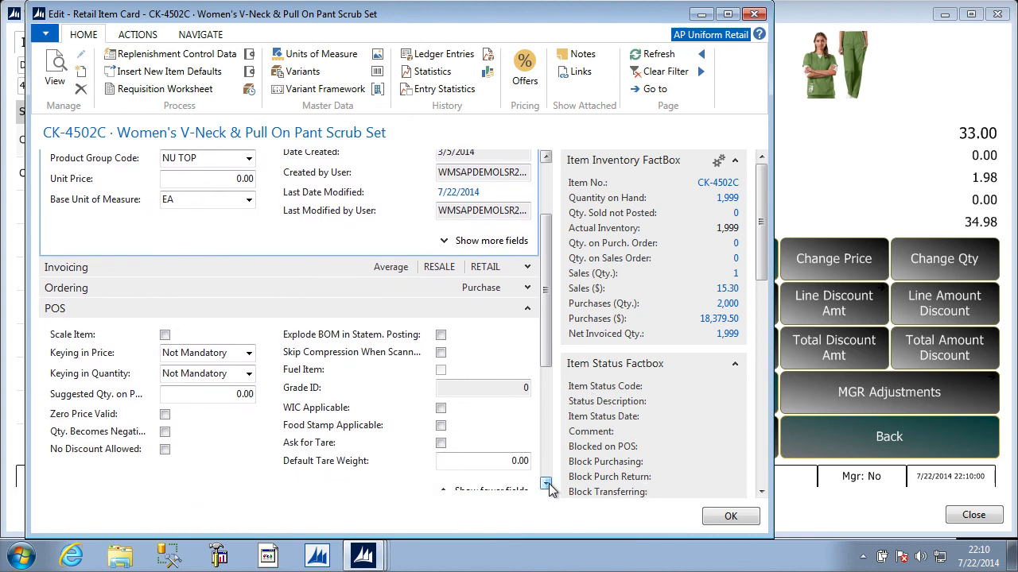
left_click(165, 449)
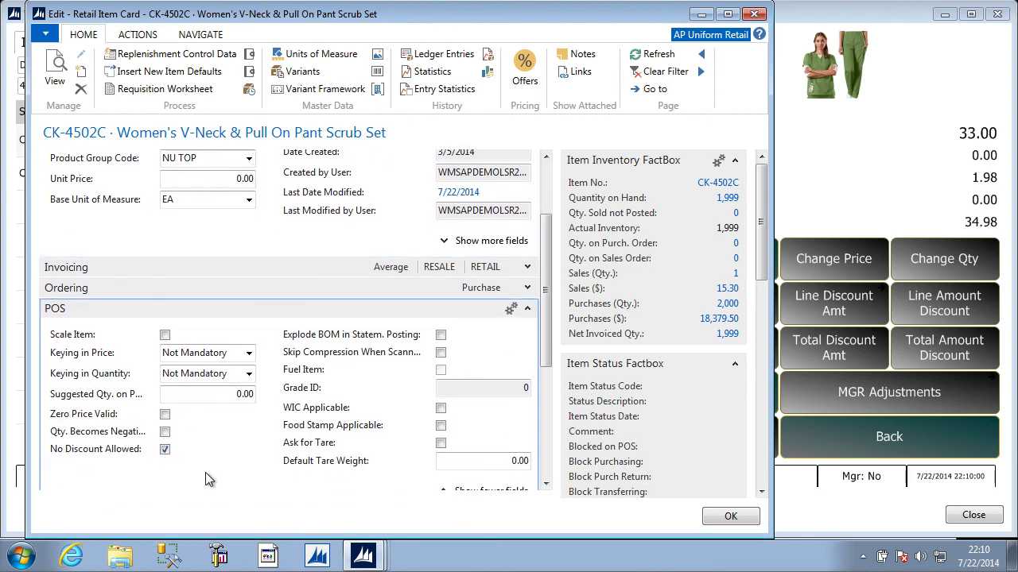
left_click(730, 517)
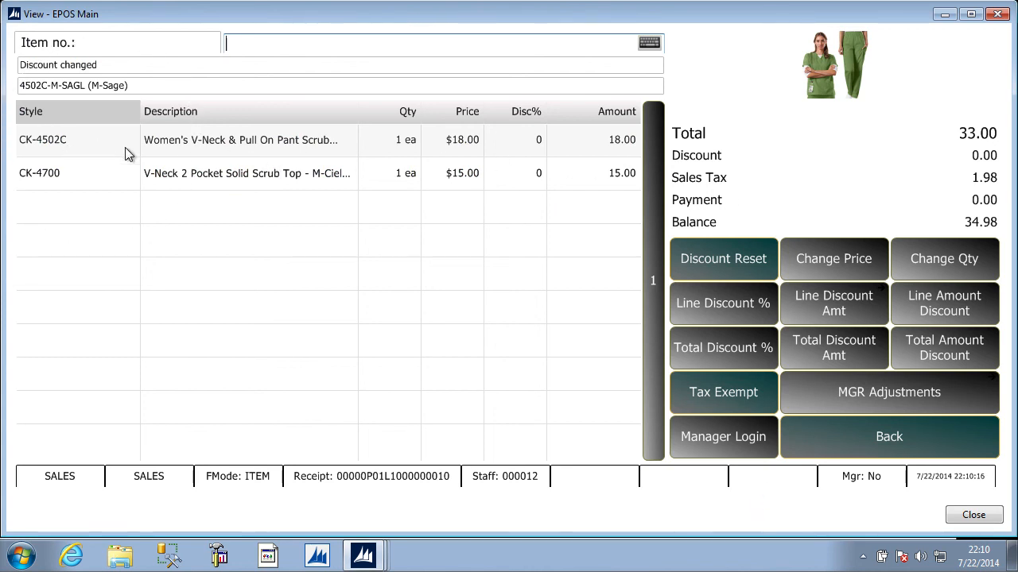
Test the discount block by entering a 10% line discount for the CK-4502C sale line.
left_click(743, 309)
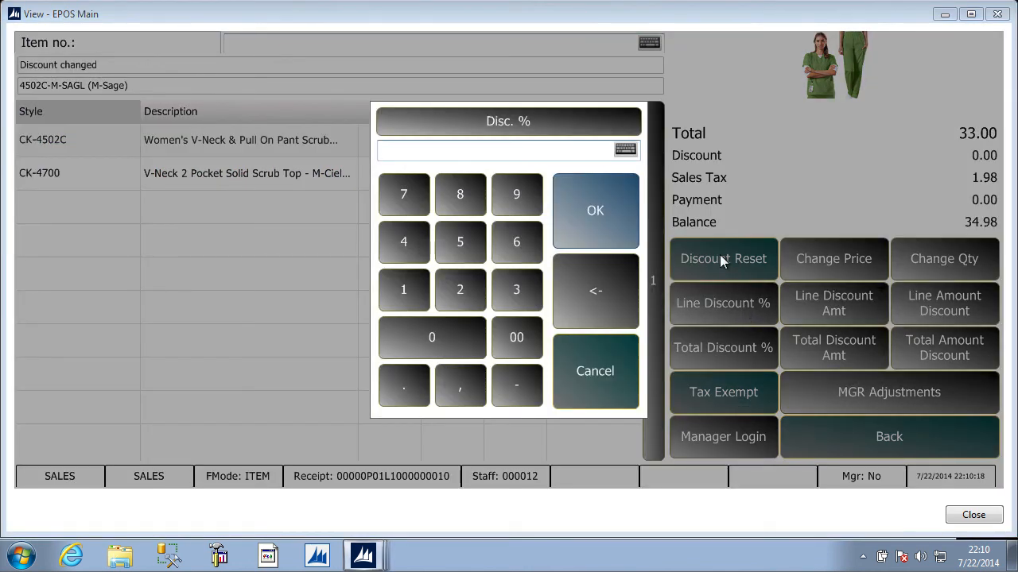
type("10")
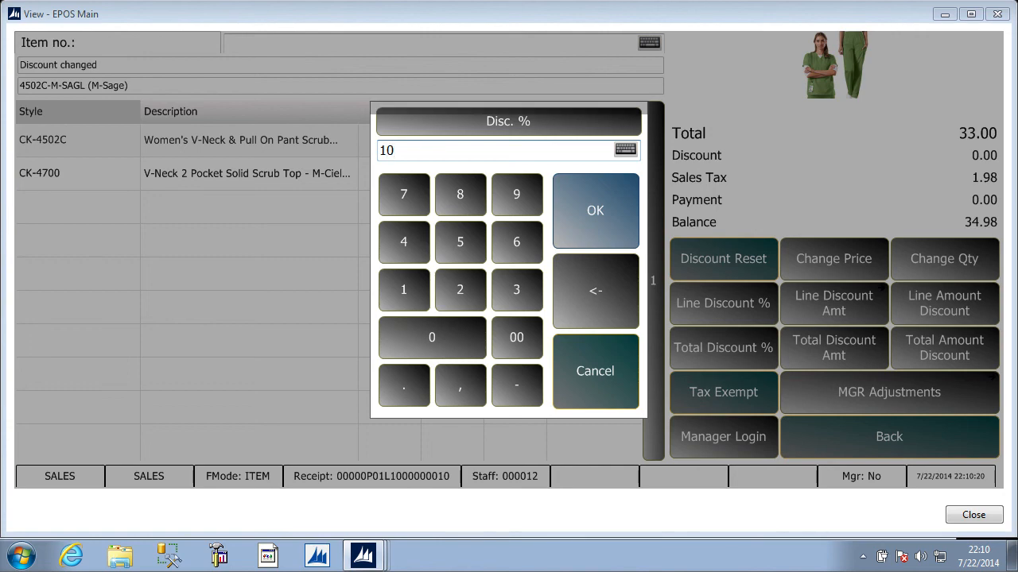
key("Return")
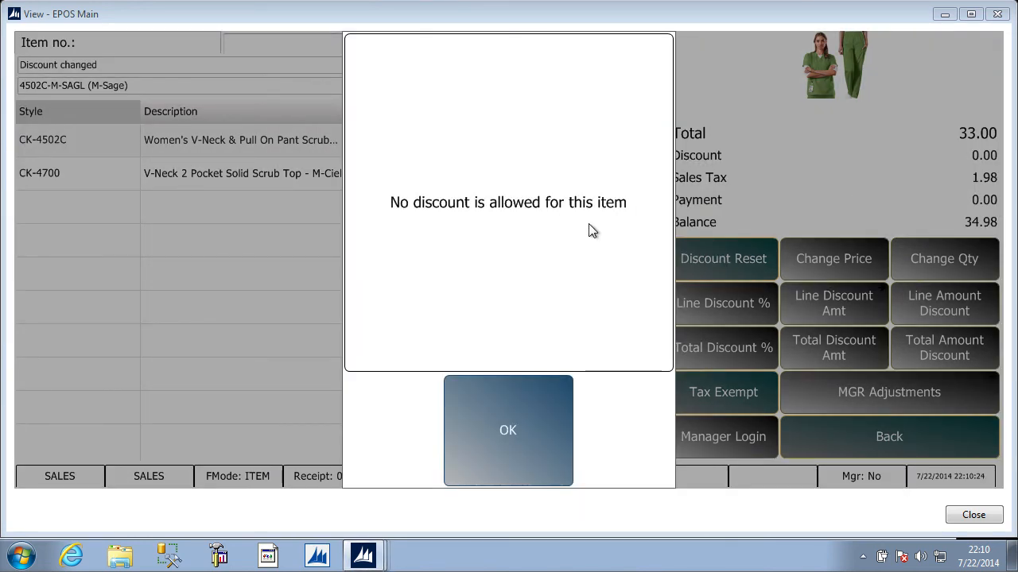
left_click(510, 441)
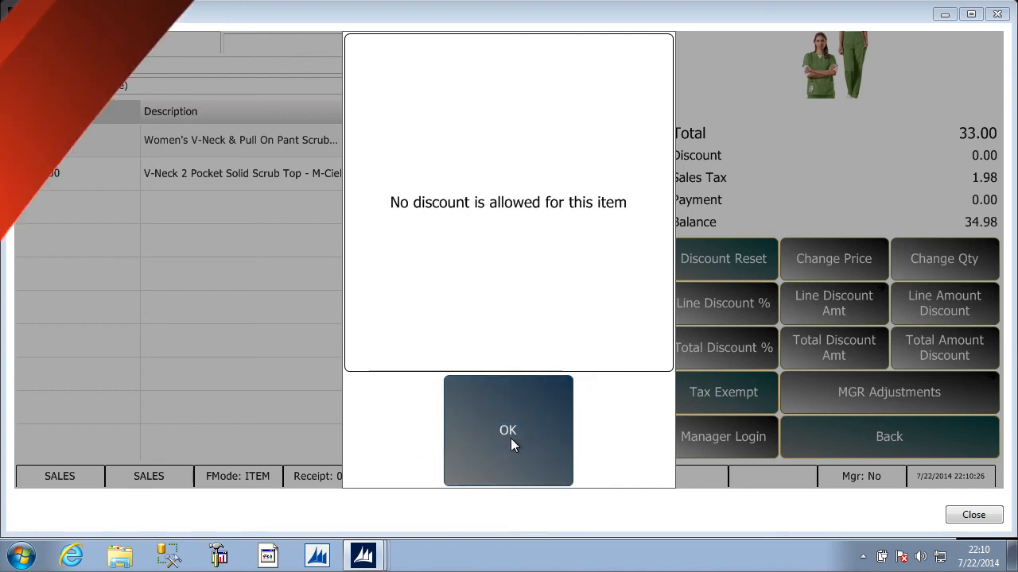